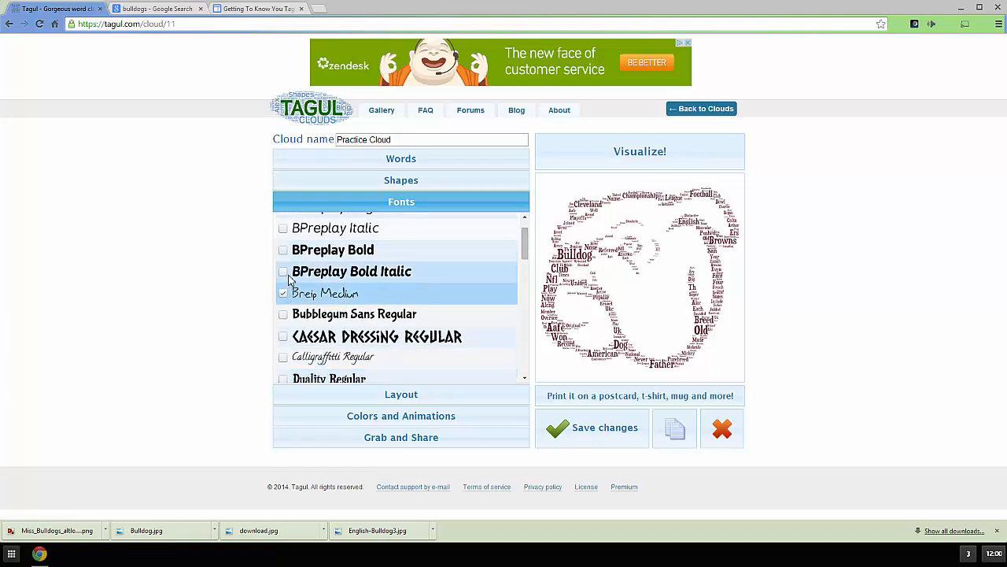
- Select BPreplay Bold as the cloud's only font
{"action": "left_click", "coordinate": [284, 249]}
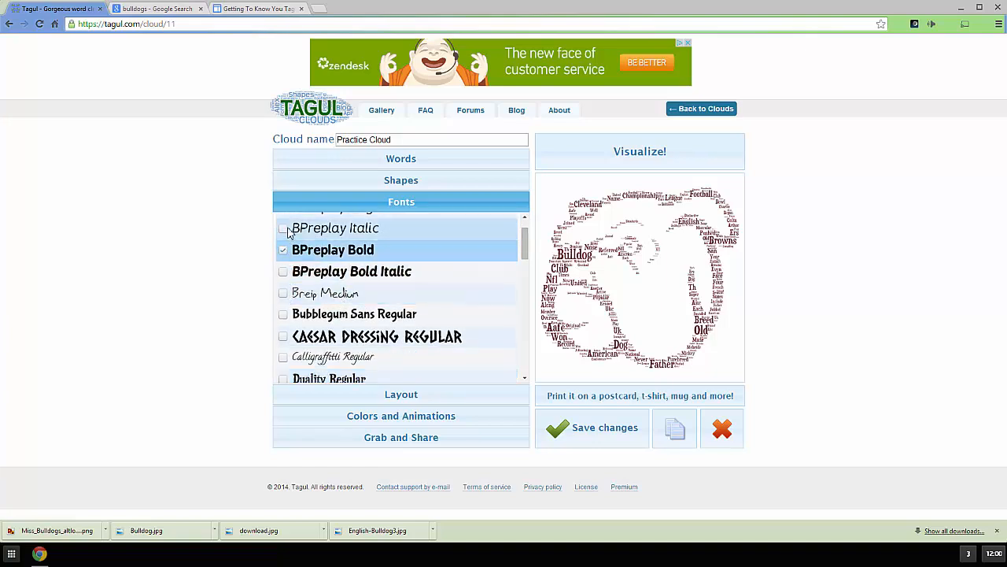
{"action": "left_click", "coordinate": [336, 250]}
- Select Headline One, Heuristica Regular, Italic and Bold, Kaushan Script Regular and League Gothic Regular together as cloud fonts
{"action": "left_click_drag", "start_coordinate": [526, 246], "coordinate": [525, 297]}
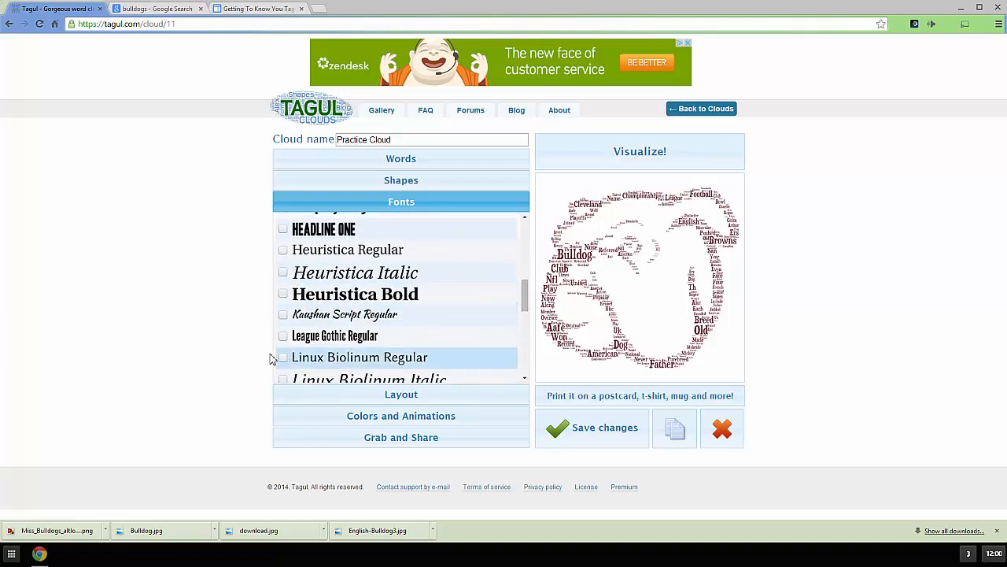
{"action": "left_click", "coordinate": [329, 318]}
{"action": "left_click", "coordinate": [310, 338]}
{"action": "left_click", "coordinate": [333, 296]}
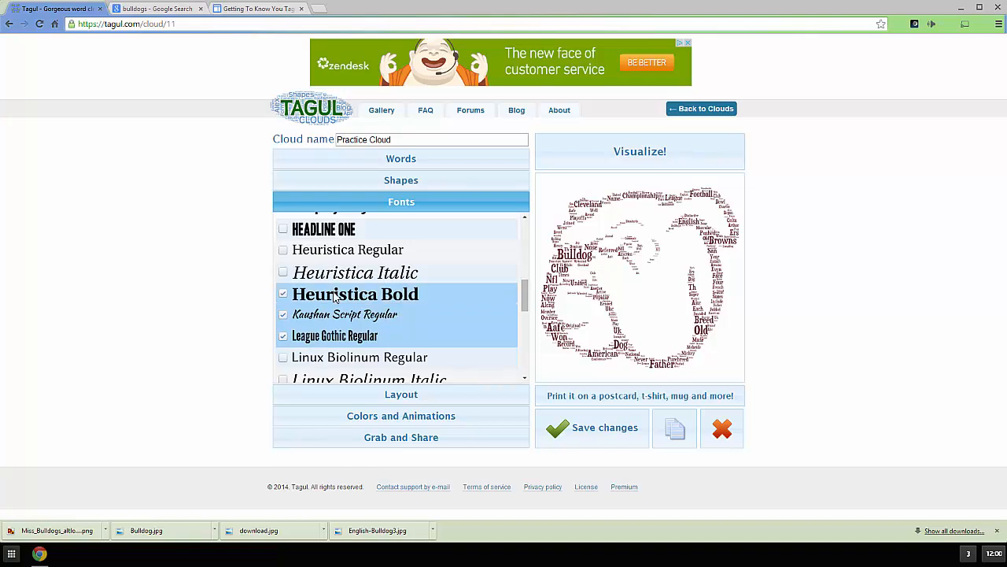
{"action": "left_click", "coordinate": [342, 277]}
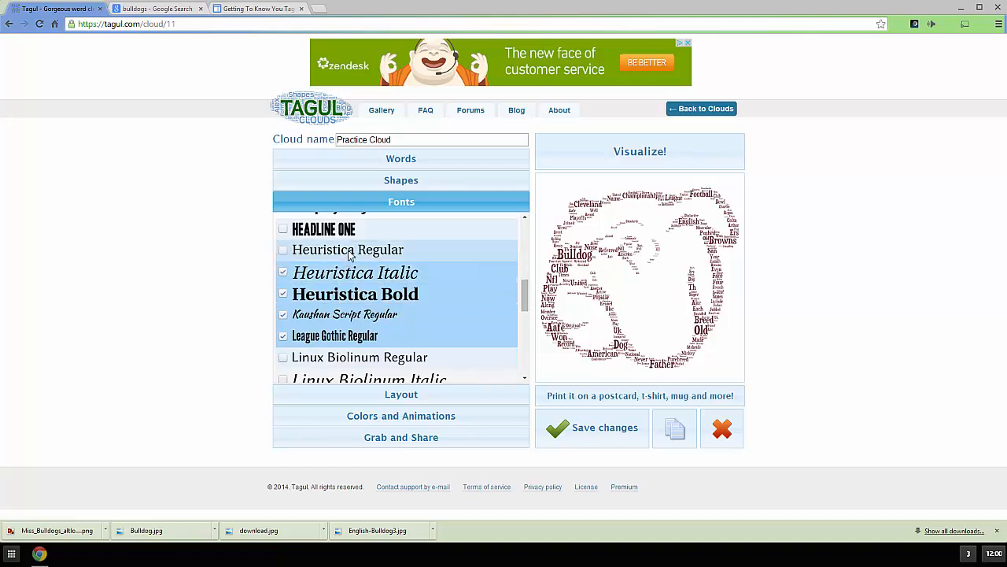
{"action": "left_click", "coordinate": [350, 250]}
{"action": "left_click", "coordinate": [345, 233]}
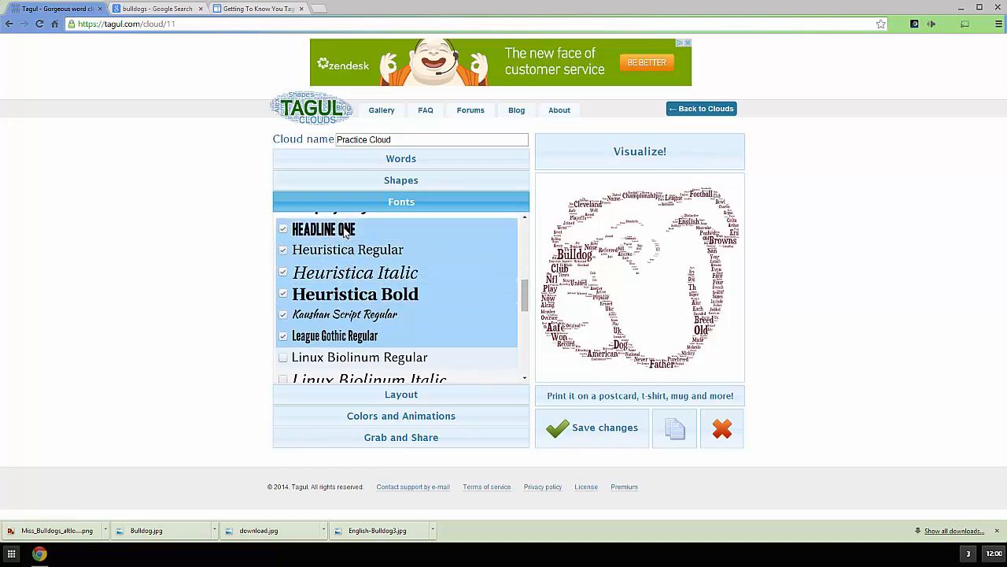
- Replace the font selection with Kaushan Script Regular and Heuristica Bold, Italic and Regular together, and regenerate the cloud
{"action": "left_click", "coordinate": [332, 361]}
{"action": "left_click", "coordinate": [336, 339]}
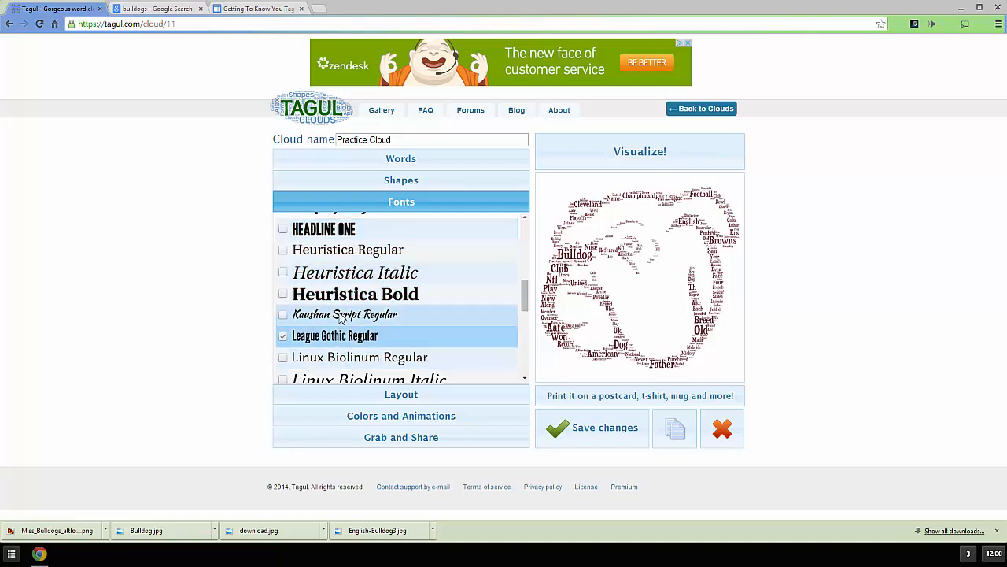
{"action": "left_click", "coordinate": [340, 315]}
{"action": "left_click", "coordinate": [346, 295], "text": "ctrl"}
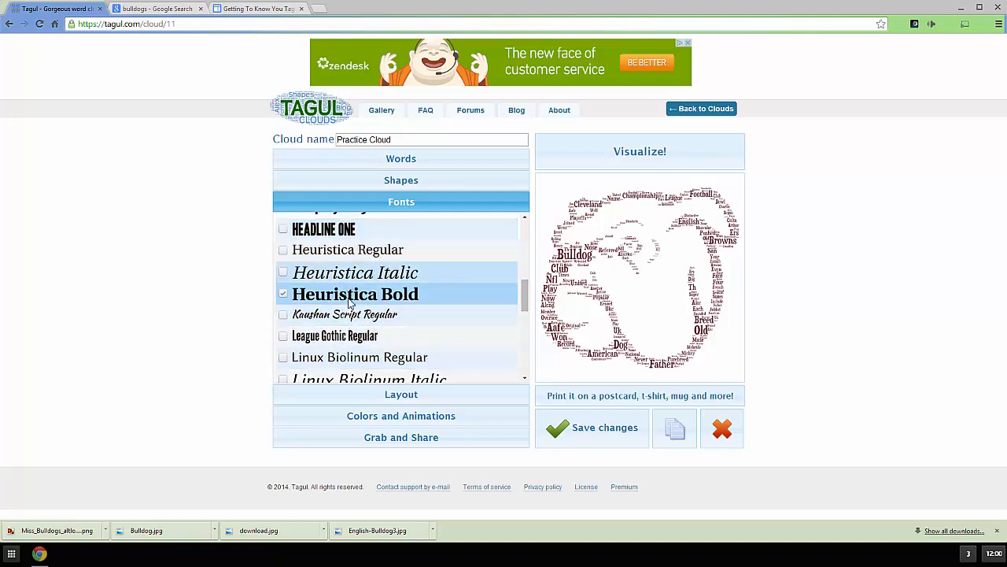
{"action": "left_click", "coordinate": [353, 273], "text": "ctrl"}
{"action": "left_click", "coordinate": [356, 252], "text": "ctrl"}
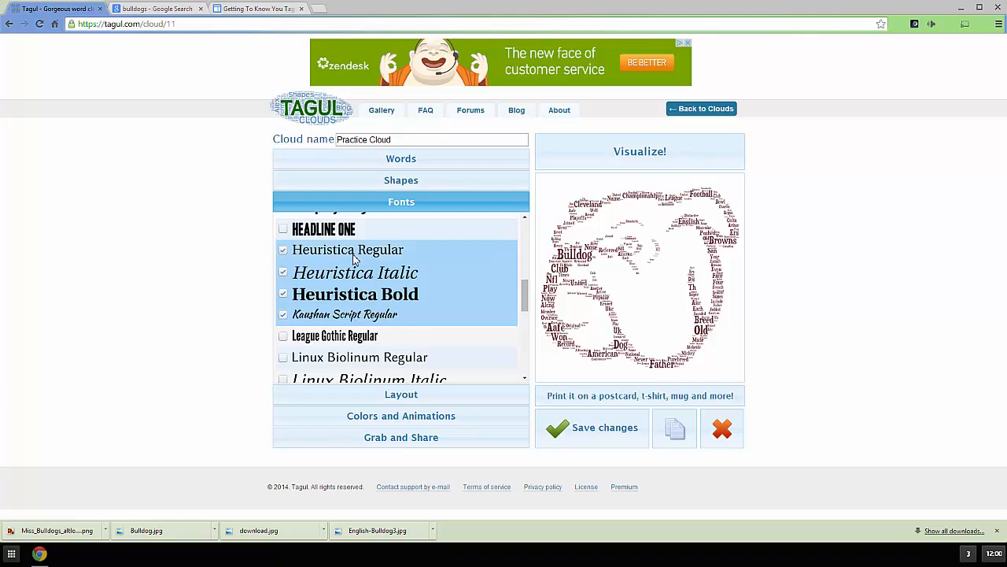
{"action": "left_click", "coordinate": [669, 157]}
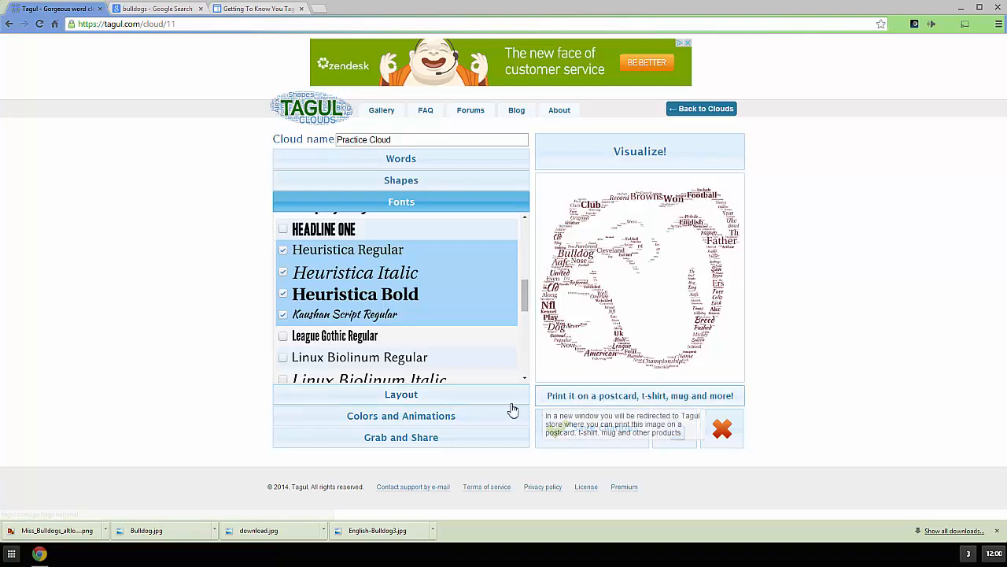
- Define the layout's words amount as 108 and regenerate the cloud
{"action": "left_click", "coordinate": [456, 403]}
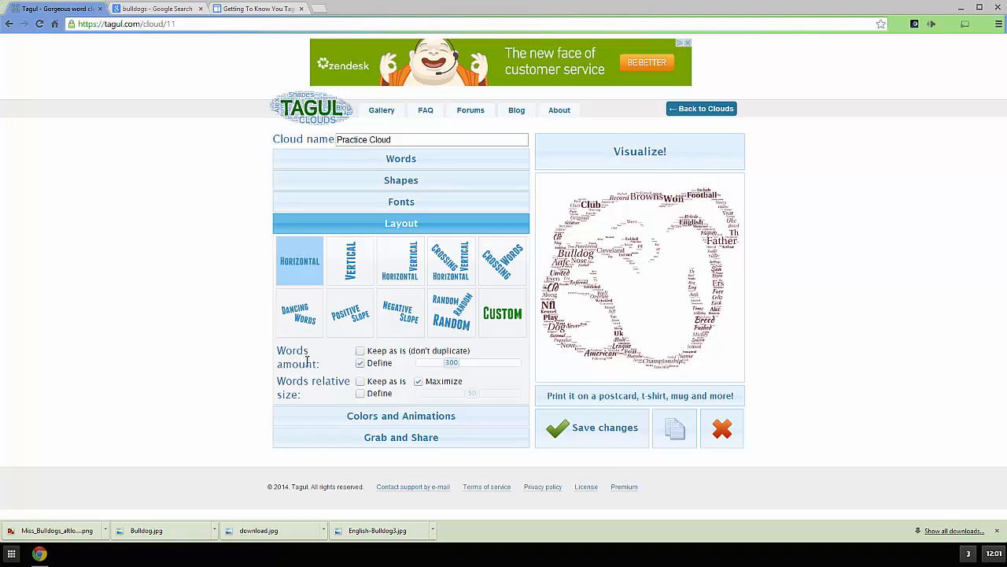
{"action": "left_click", "coordinate": [361, 363]}
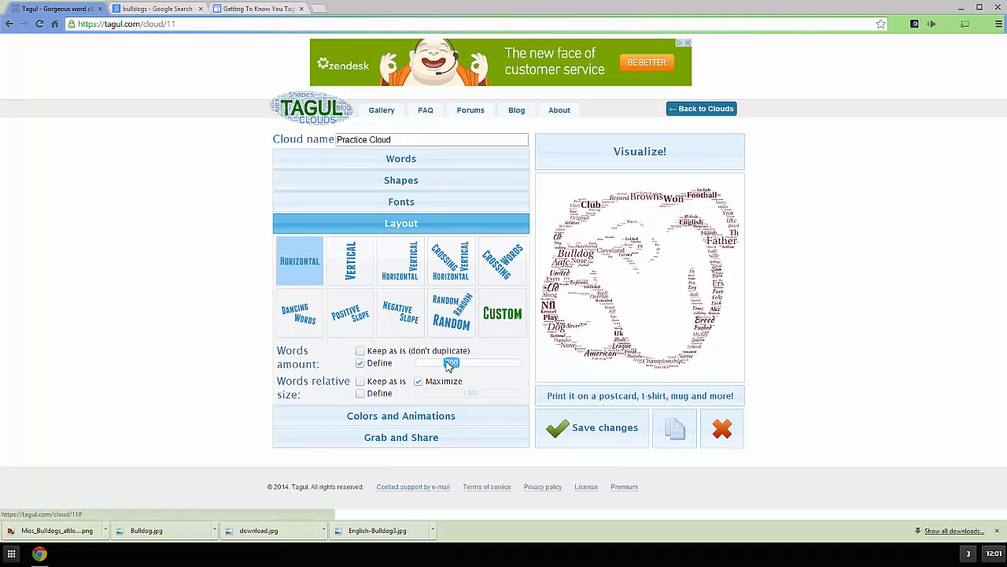
{"action": "left_click_drag", "start_coordinate": [451, 362], "coordinate": [432, 371]}
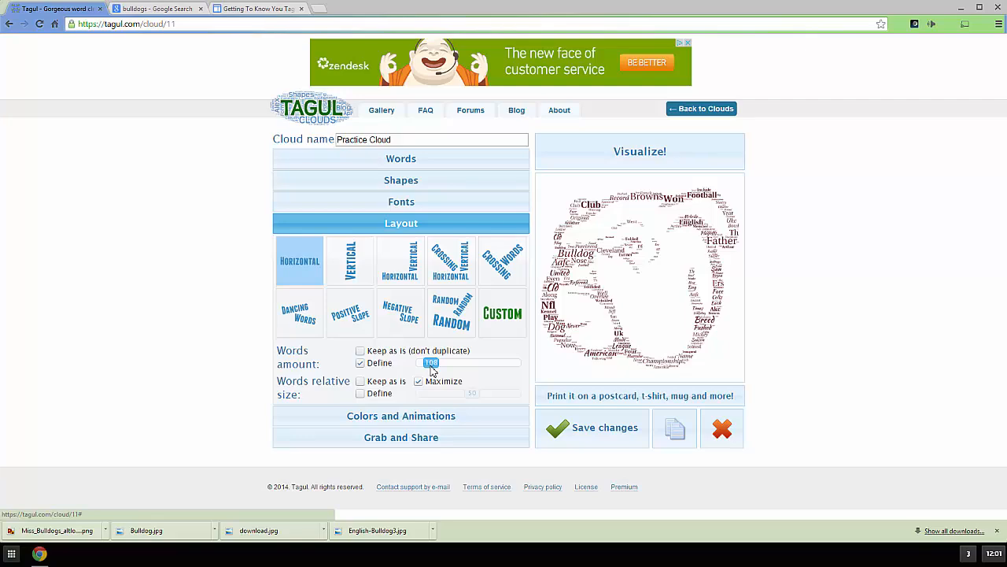
{"action": "left_click", "coordinate": [628, 135]}
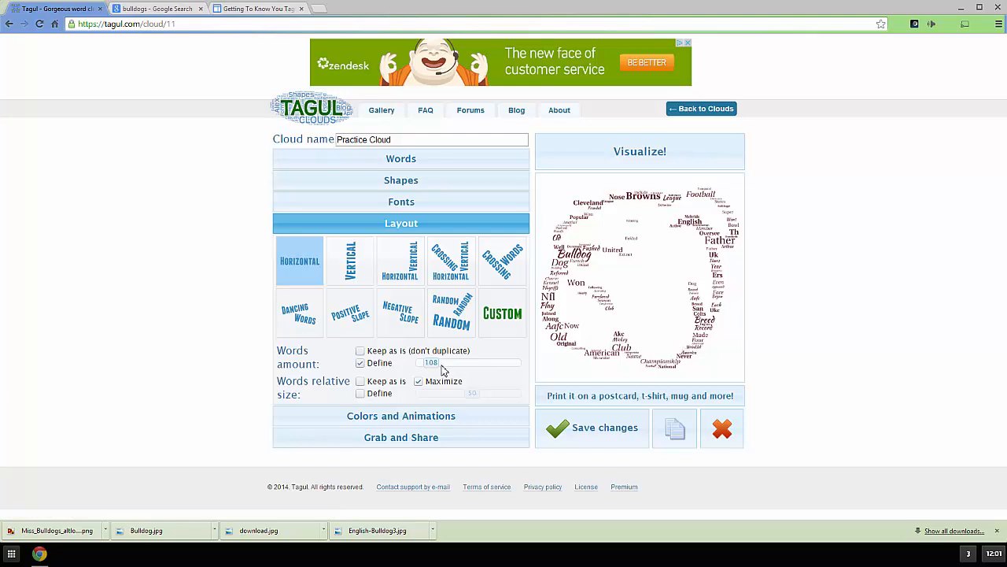
- Raise the words amount to 704 and regenerate the cloud, keeping the words' relative size maximized
{"action": "left_click_drag", "start_coordinate": [441, 367], "coordinate": [491, 370]}
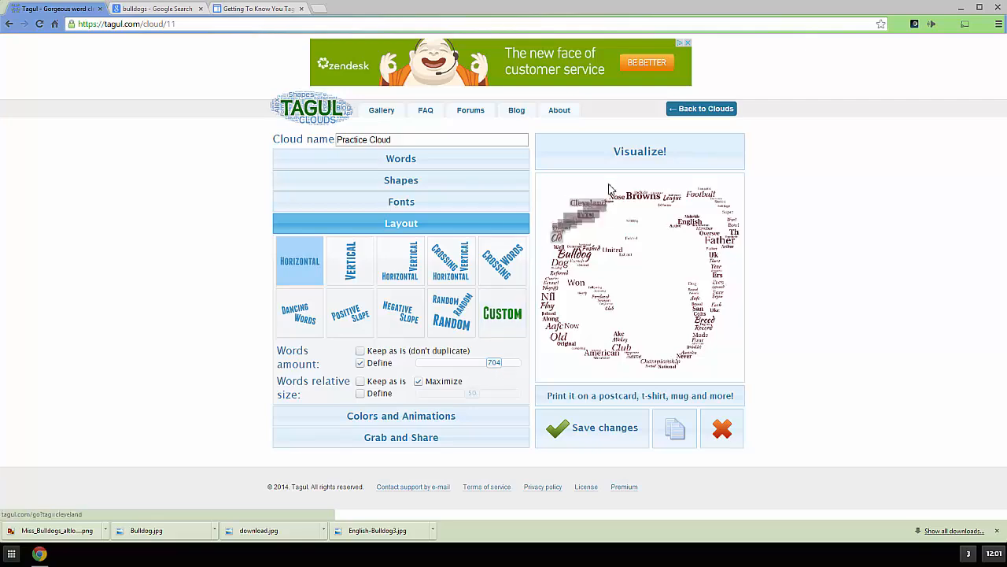
{"action": "left_click", "coordinate": [621, 158]}
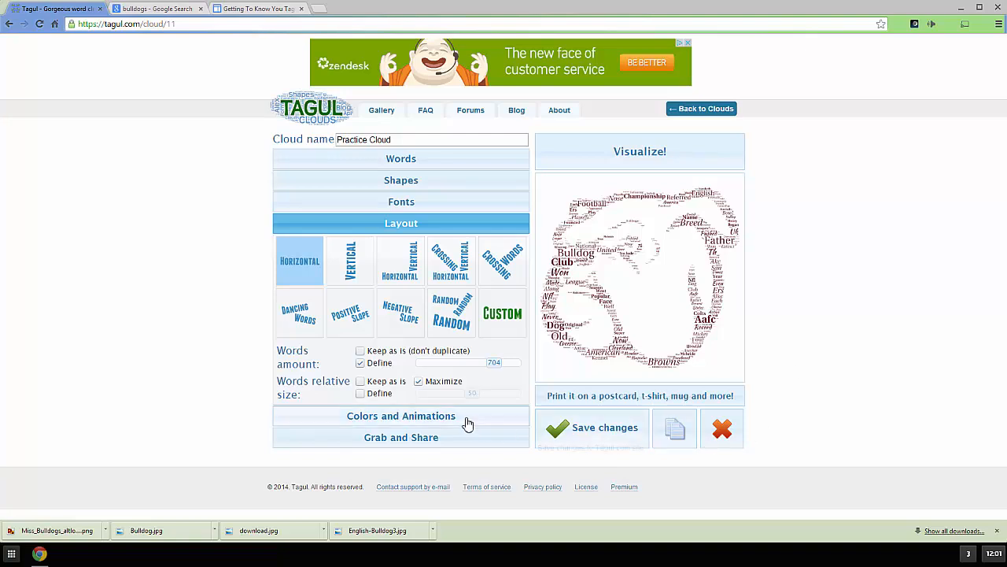
{"action": "left_click", "coordinate": [418, 383]}
- Try the Vertical layout and the combined Horizontal and Vertical layout, regenerating the cloud for each
{"action": "left_click", "coordinate": [367, 272]}
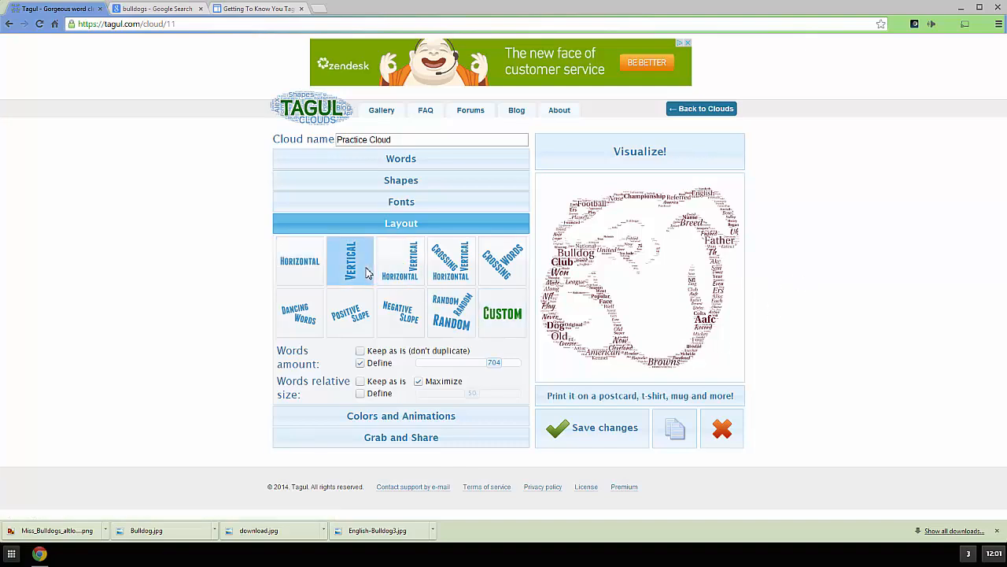
{"action": "left_click", "coordinate": [628, 158]}
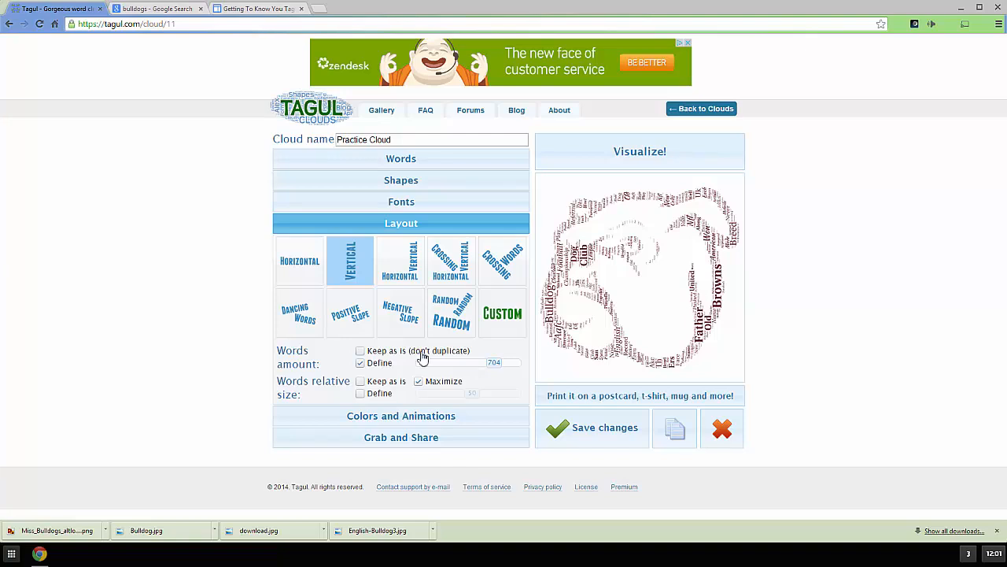
{"action": "left_click", "coordinate": [401, 263]}
{"action": "left_click", "coordinate": [686, 159]}
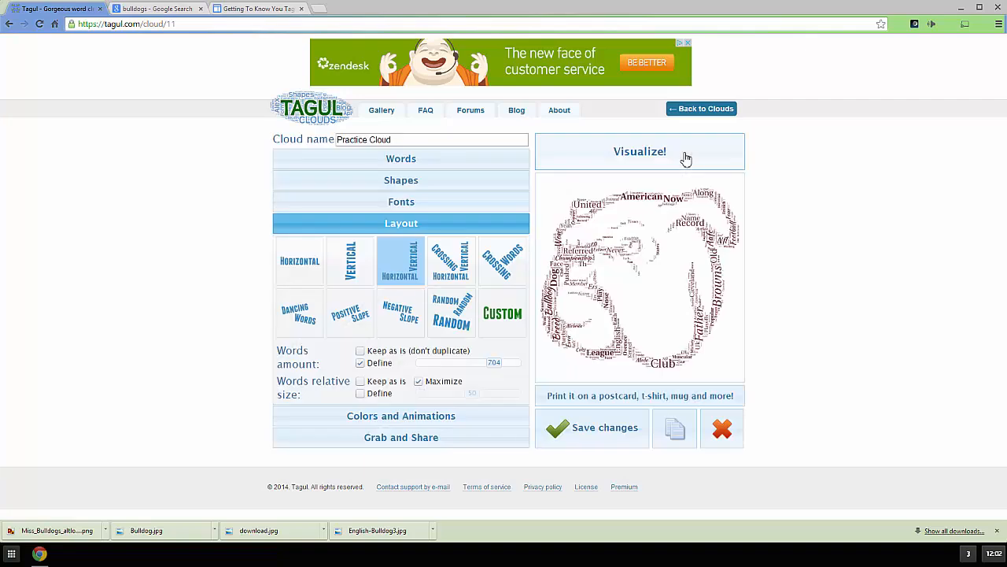
- Try the Crossing Words layout and the Random layout, regenerating the cloud once for Crossing Words and twice for Random
{"action": "left_click", "coordinate": [507, 266]}
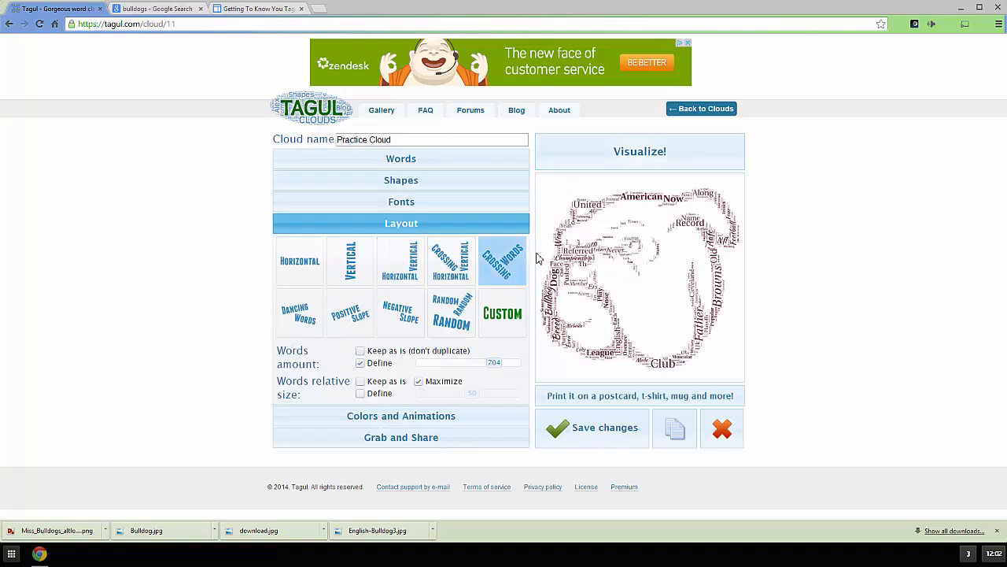
{"action": "left_click", "coordinate": [681, 155]}
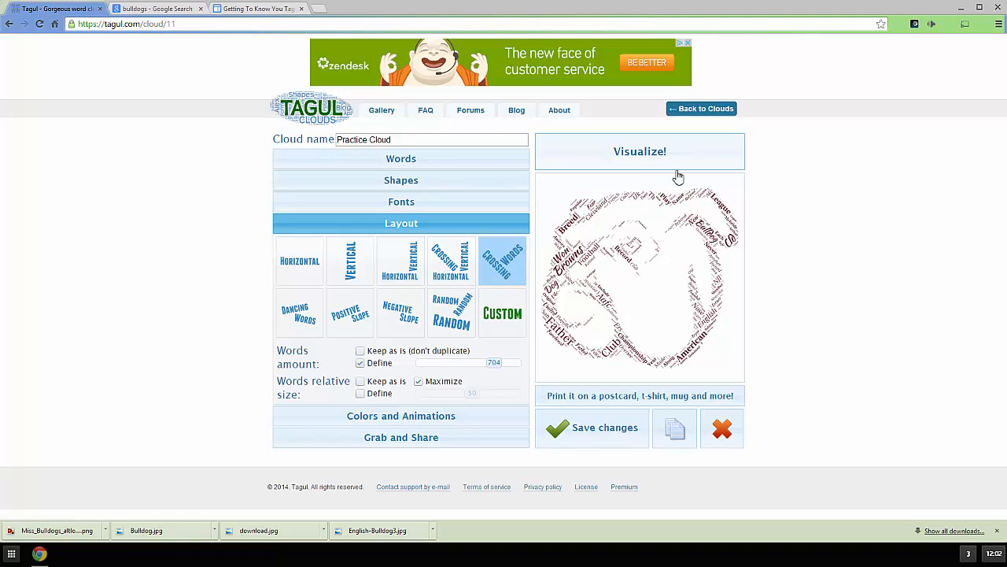
{"action": "left_click", "coordinate": [465, 323]}
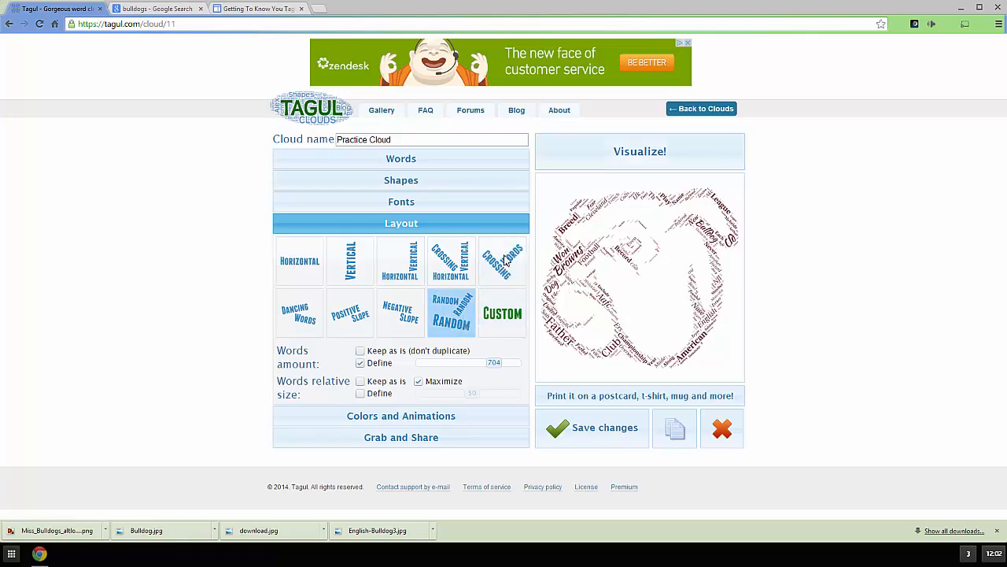
{"action": "left_click", "coordinate": [630, 158]}
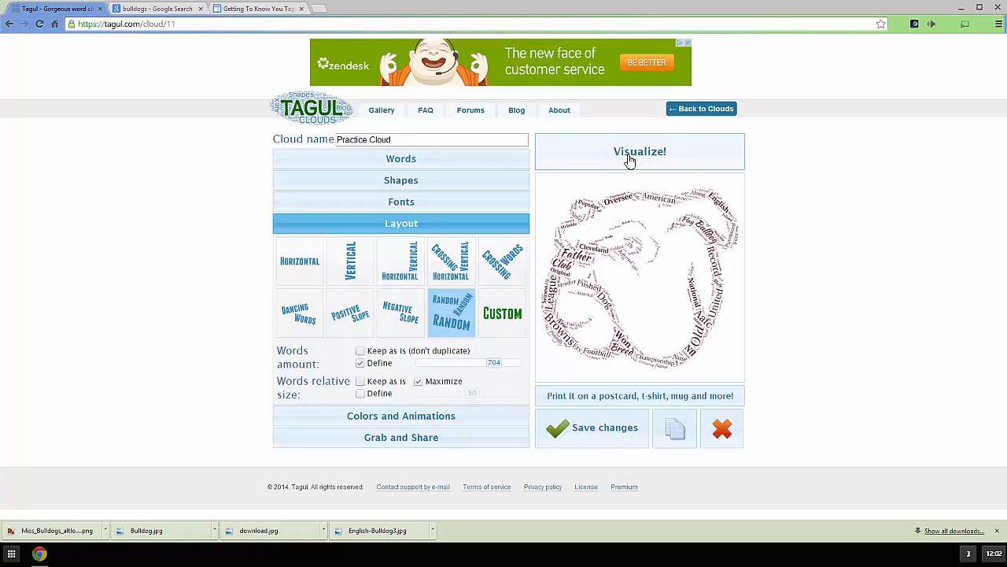
{"action": "left_click", "coordinate": [629, 157]}
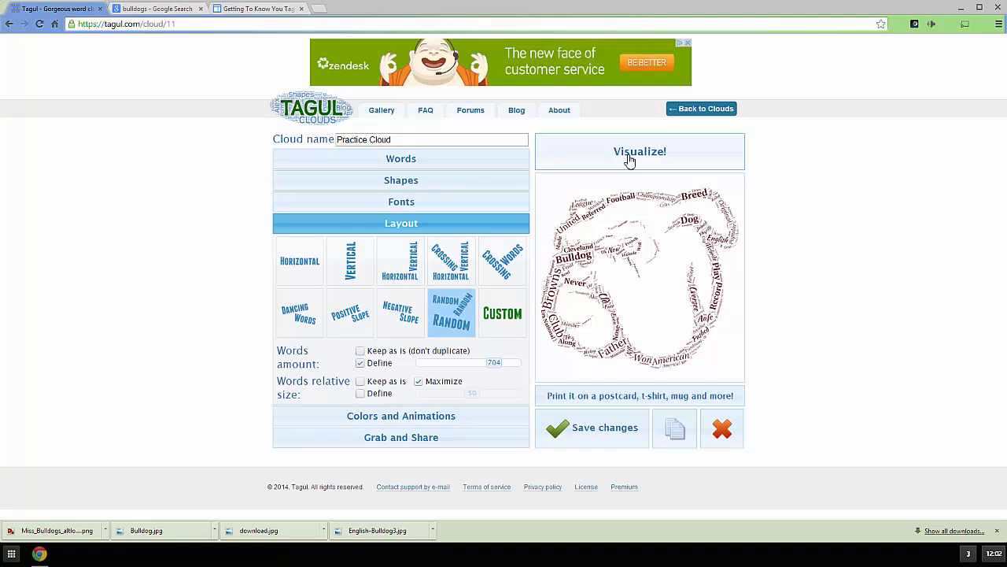
- Set up a Custom layout by adding nine random word angles to the 0 angle, and regenerate the cloud
{"action": "left_click", "coordinate": [507, 316]}
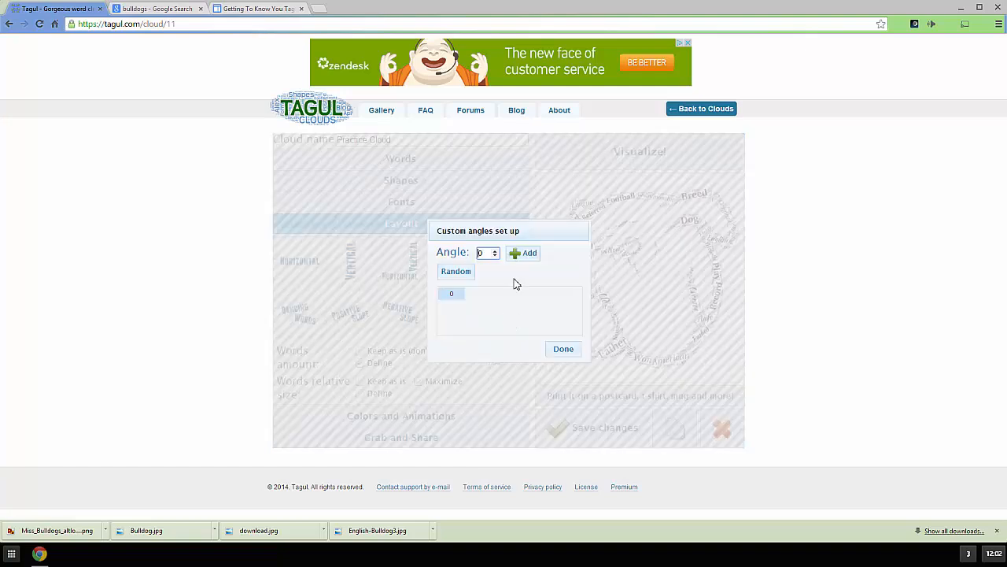
{"action": "left_click", "coordinate": [461, 275]}
{"action": "left_click", "coordinate": [461, 275]}
{"action": "left_click", "coordinate": [460, 275]}
{"action": "left_click", "coordinate": [460, 275]}
{"action": "left_click", "coordinate": [460, 275]}
{"action": "left_click", "coordinate": [461, 275]}
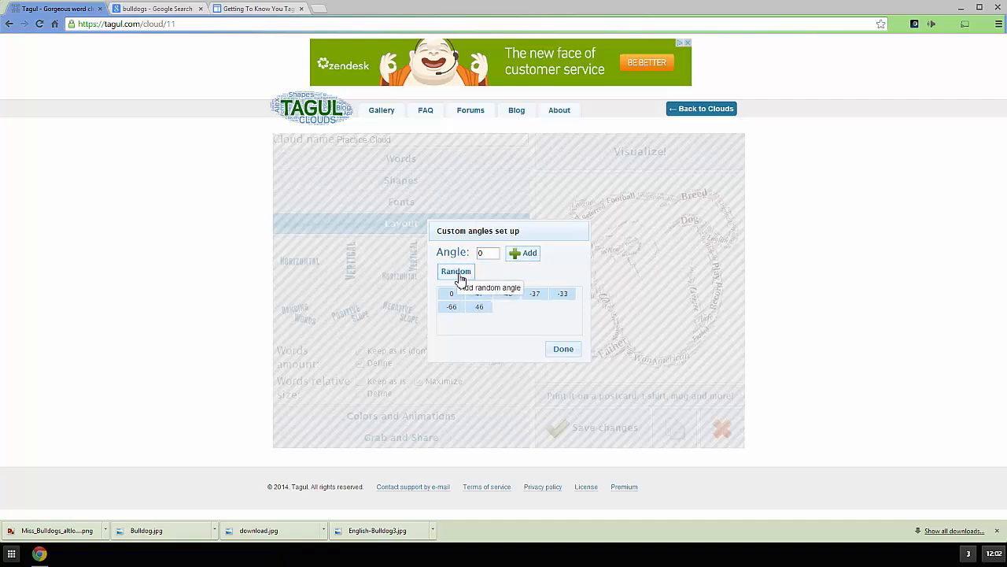
{"action": "left_click", "coordinate": [461, 275]}
{"action": "left_click", "coordinate": [461, 276]}
{"action": "left_click", "coordinate": [460, 277]}
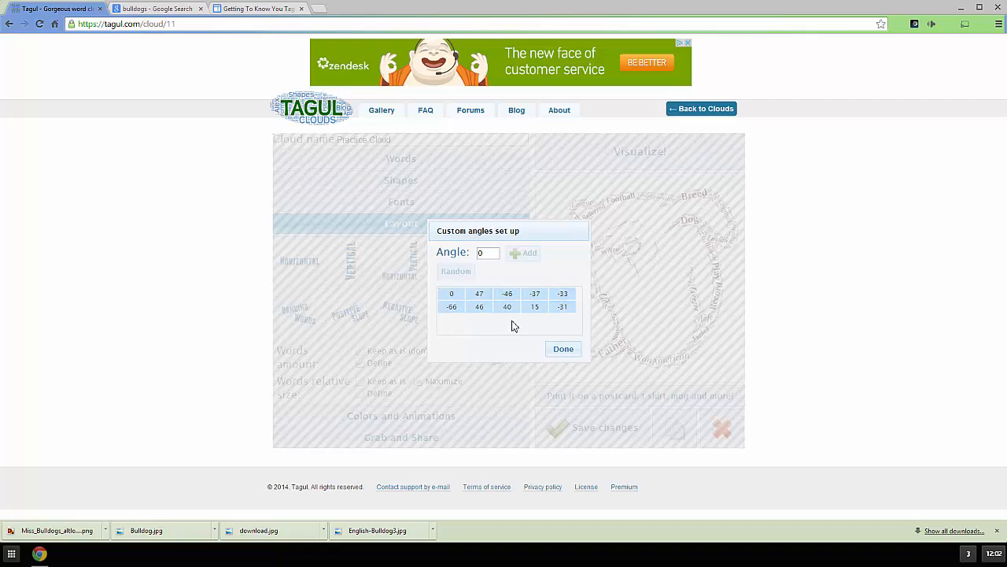
{"action": "left_click", "coordinate": [557, 351]}
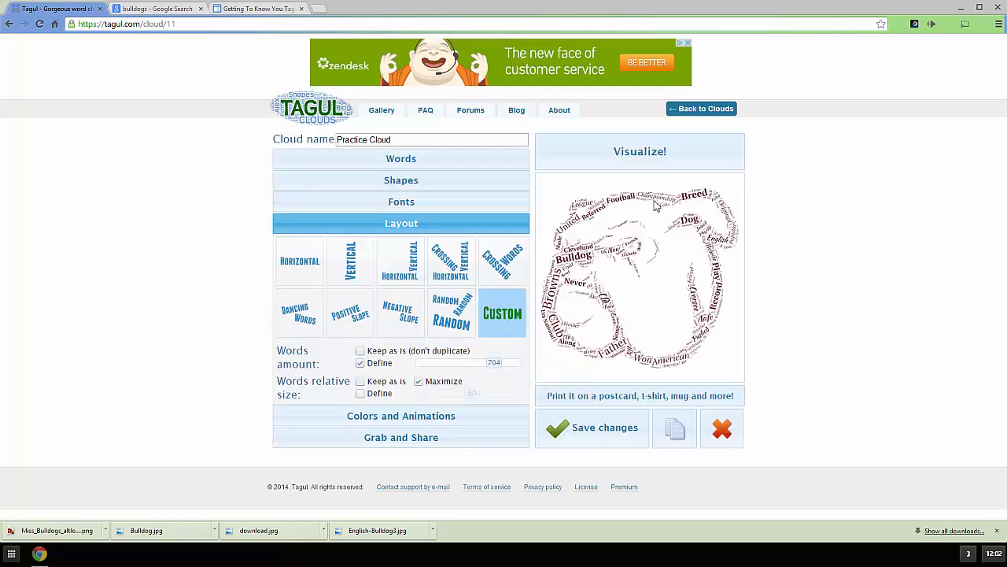
{"action": "left_click", "coordinate": [681, 154]}
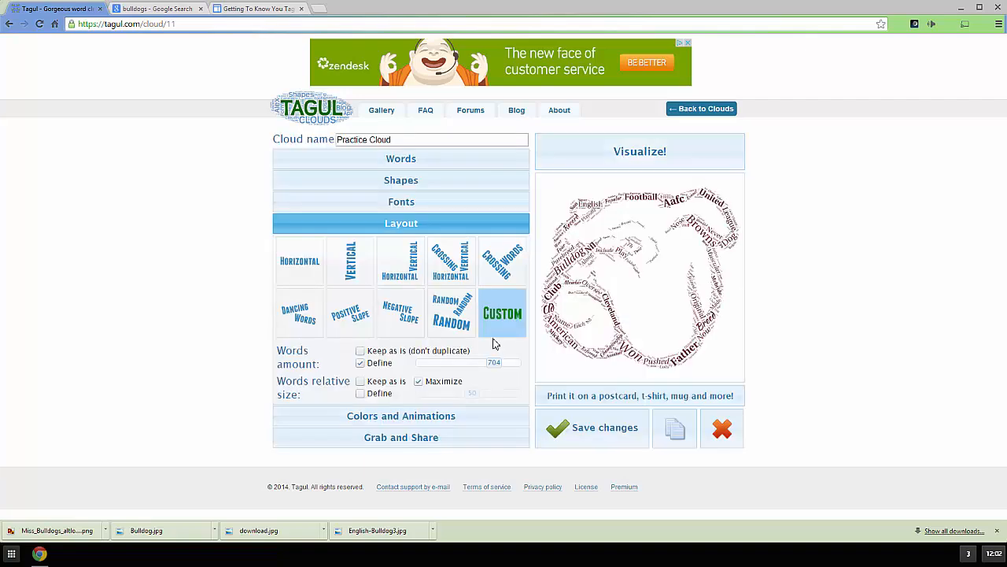
- Add seven random colors to the cloud's word colors
{"action": "left_click", "coordinate": [437, 417]}
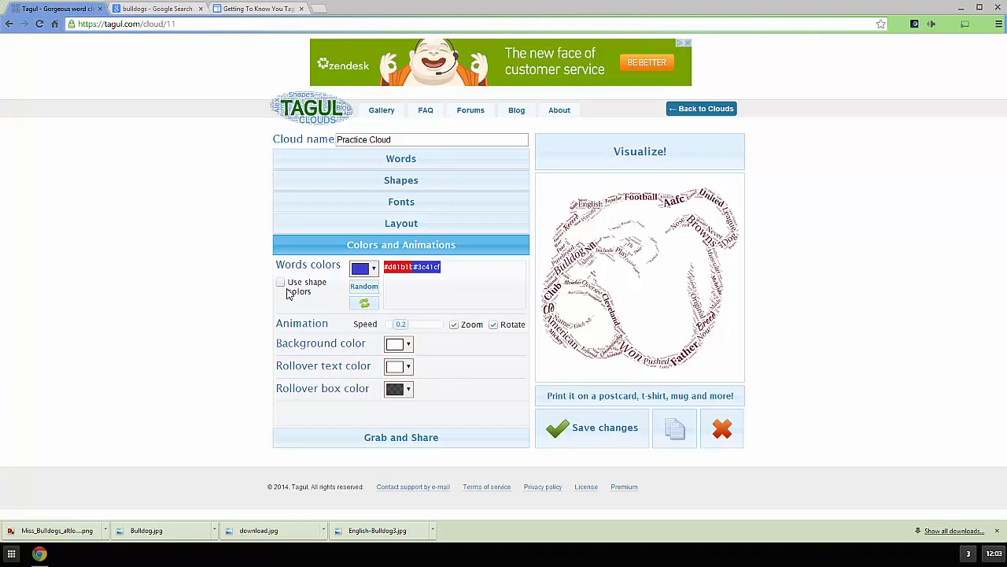
{"action": "left_click", "coordinate": [370, 288]}
{"action": "left_click", "coordinate": [370, 288]}
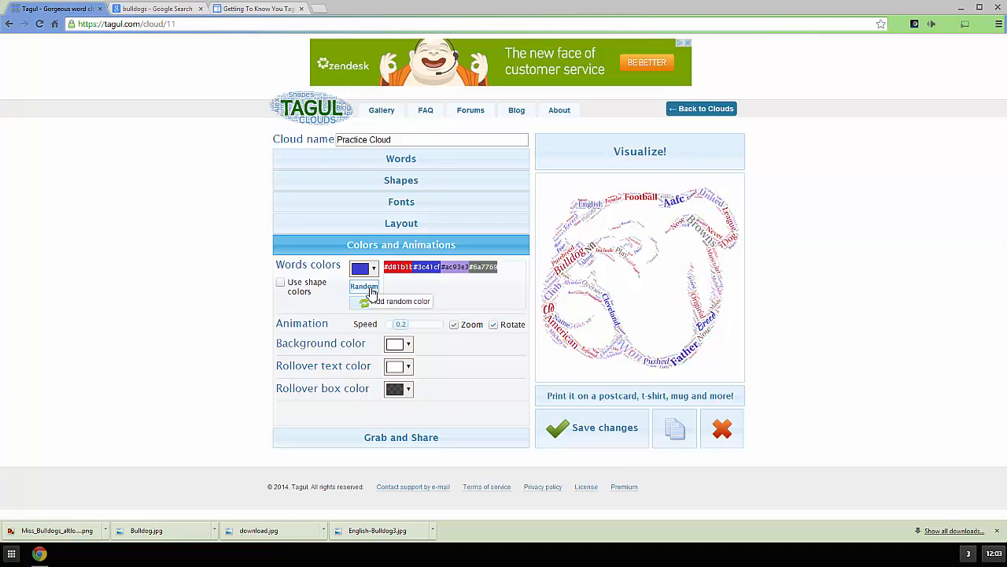
{"action": "left_click", "coordinate": [370, 288]}
{"action": "left_click", "coordinate": [369, 288]}
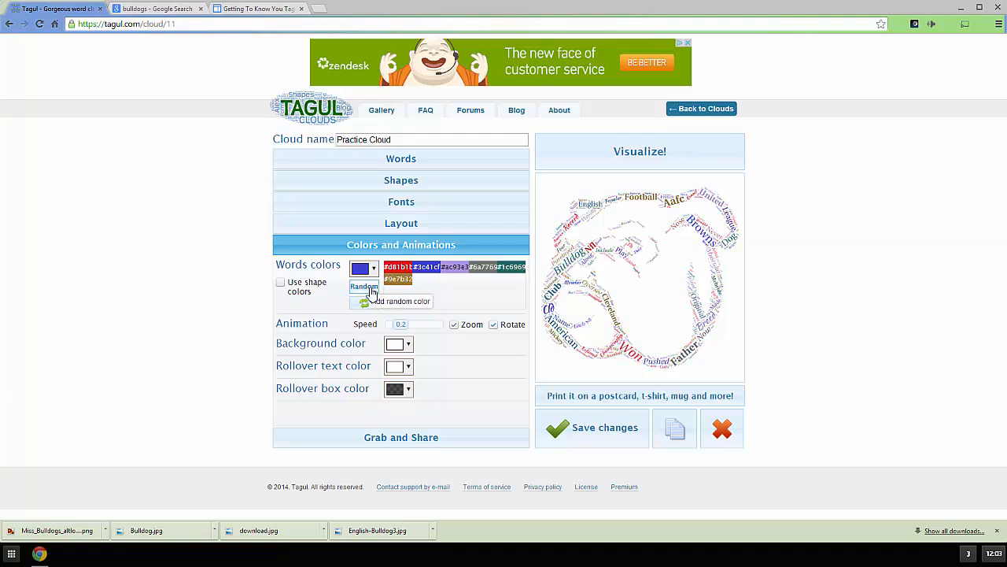
{"action": "left_click", "coordinate": [370, 288]}
{"action": "left_click", "coordinate": [370, 288]}
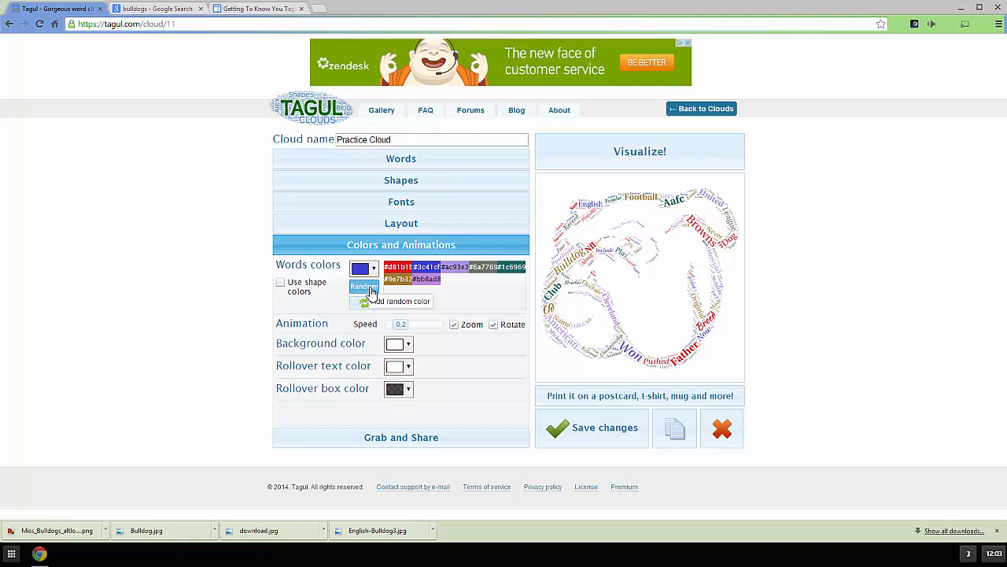
{"action": "left_click", "coordinate": [370, 288]}
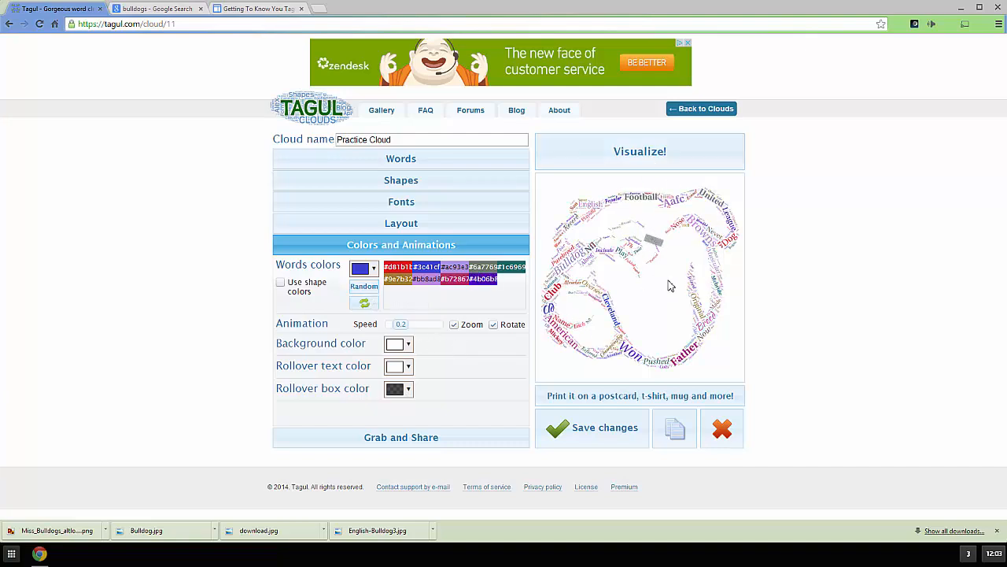
- Regenerate the cloud and add one more random word color to it
{"action": "left_click", "coordinate": [628, 161]}
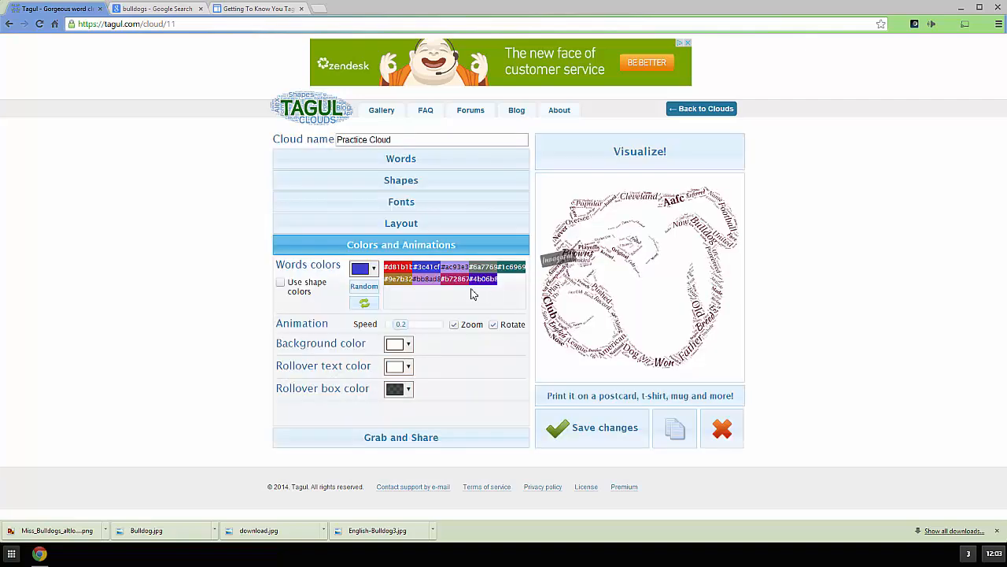
{"action": "left_click", "coordinate": [374, 289]}
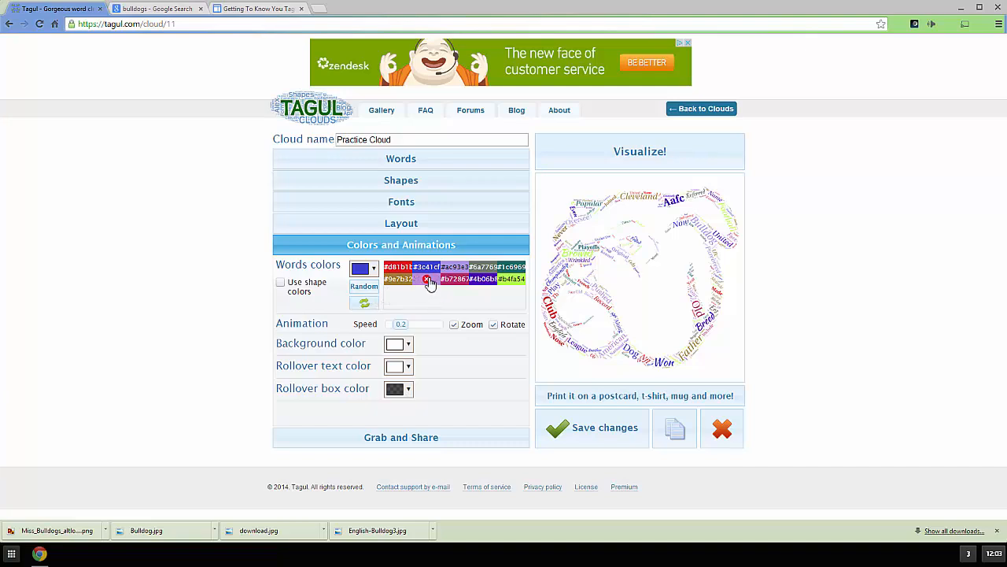
- Remove every color from the cloud's word colors one by one until the list is empty
{"action": "left_click", "coordinate": [426, 280]}
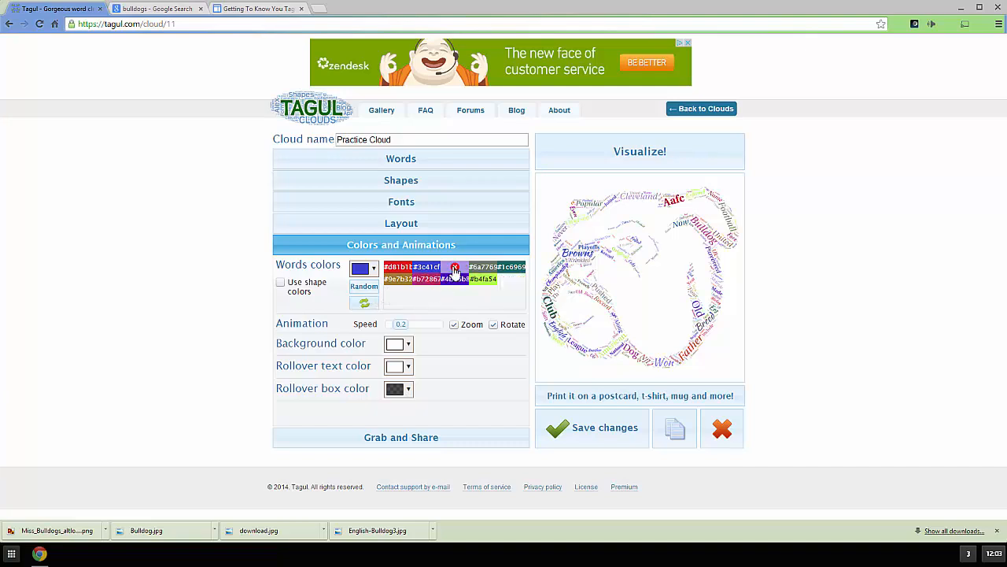
{"action": "left_click", "coordinate": [454, 274]}
{"action": "left_click", "coordinate": [478, 273]}
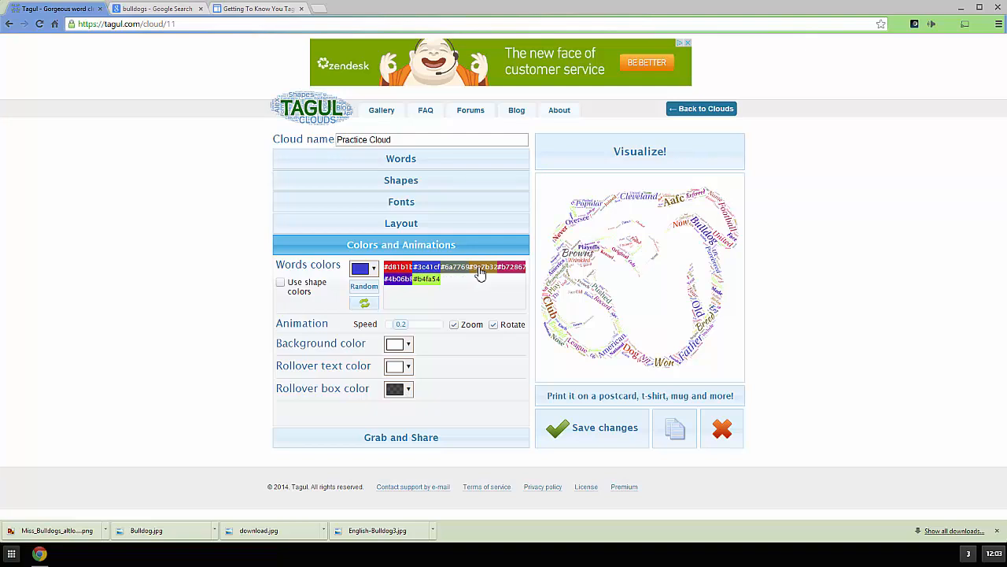
{"action": "left_click", "coordinate": [421, 281]}
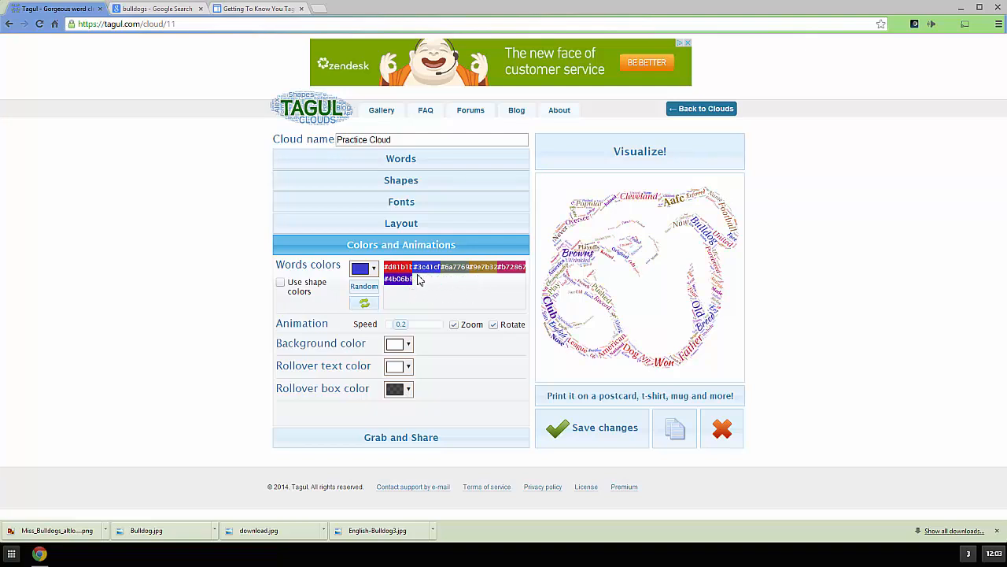
{"action": "left_click", "coordinate": [399, 281]}
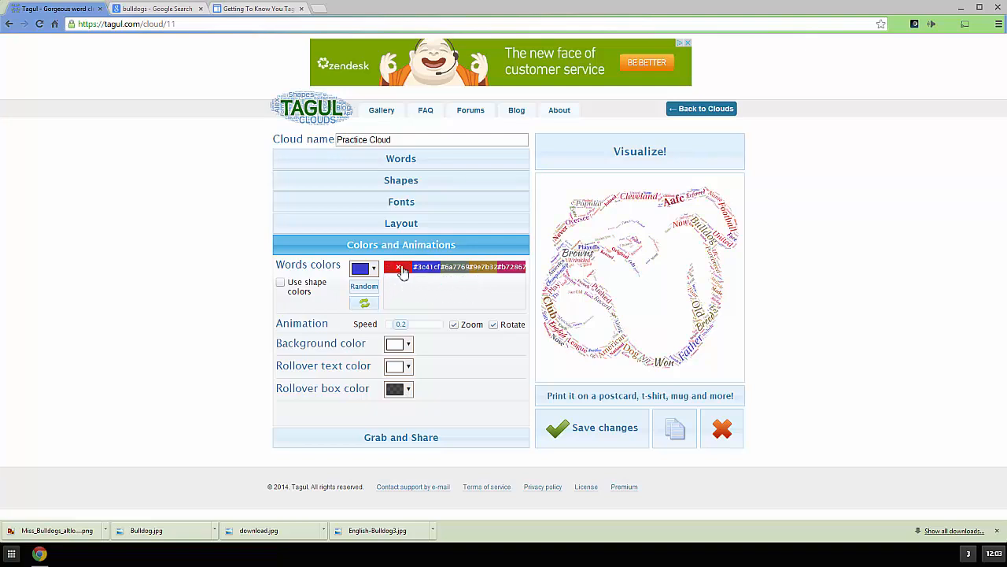
{"action": "left_click", "coordinate": [399, 268]}
{"action": "left_click", "coordinate": [399, 269]}
{"action": "left_click", "coordinate": [399, 269]}
{"action": "left_click", "coordinate": [399, 268]}
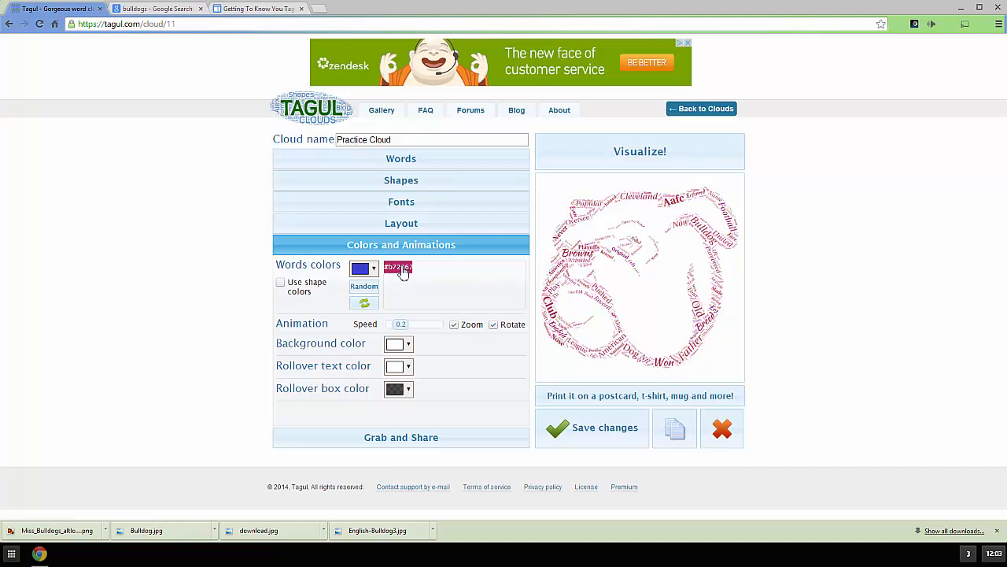
{"action": "left_click", "coordinate": [399, 268]}
- Pick the green #3ccf6e as a custom color and add it to the word colors
{"action": "left_click", "coordinate": [376, 271]}
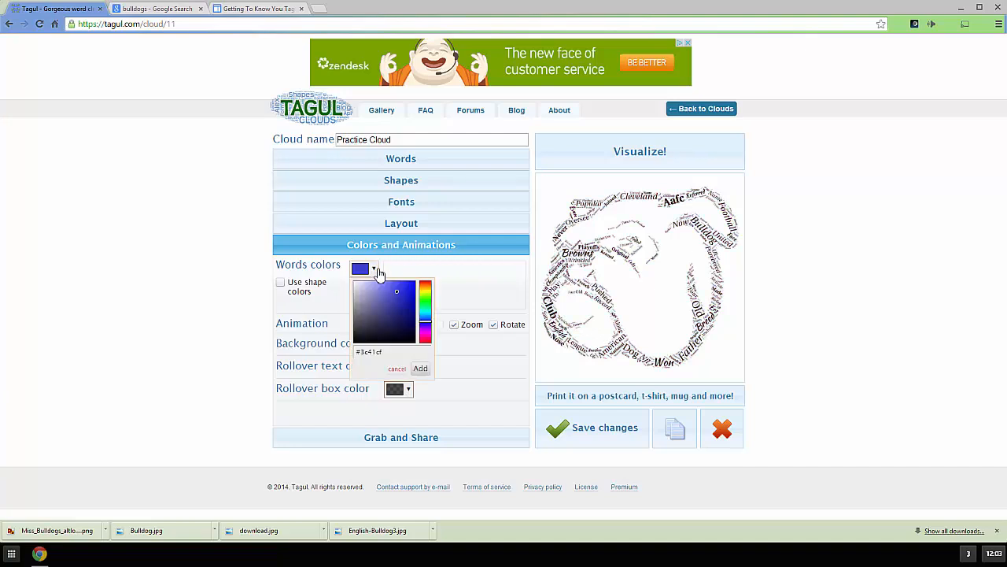
{"action": "left_click", "coordinate": [426, 311]}
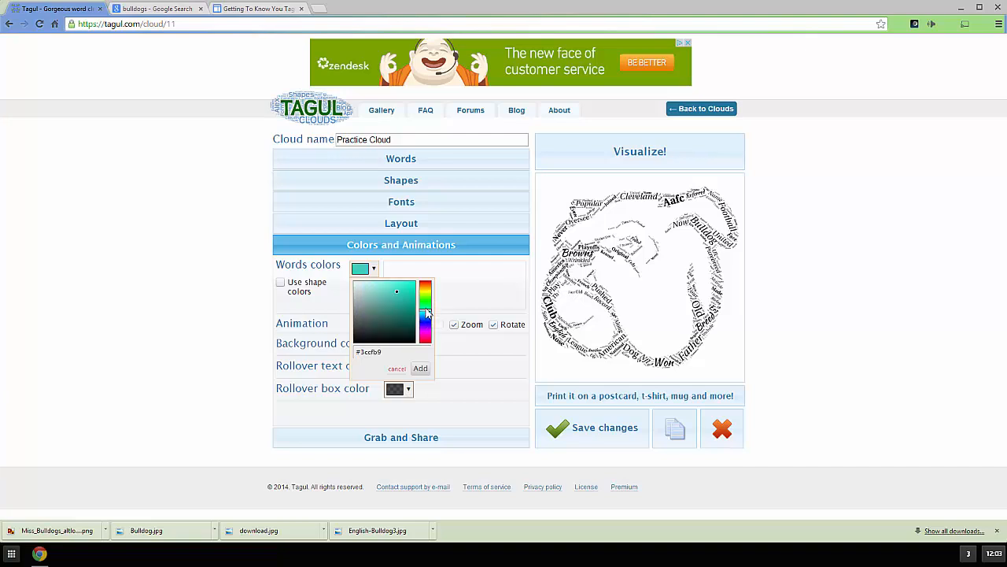
{"action": "left_click_drag", "start_coordinate": [427, 313], "coordinate": [426, 311]}
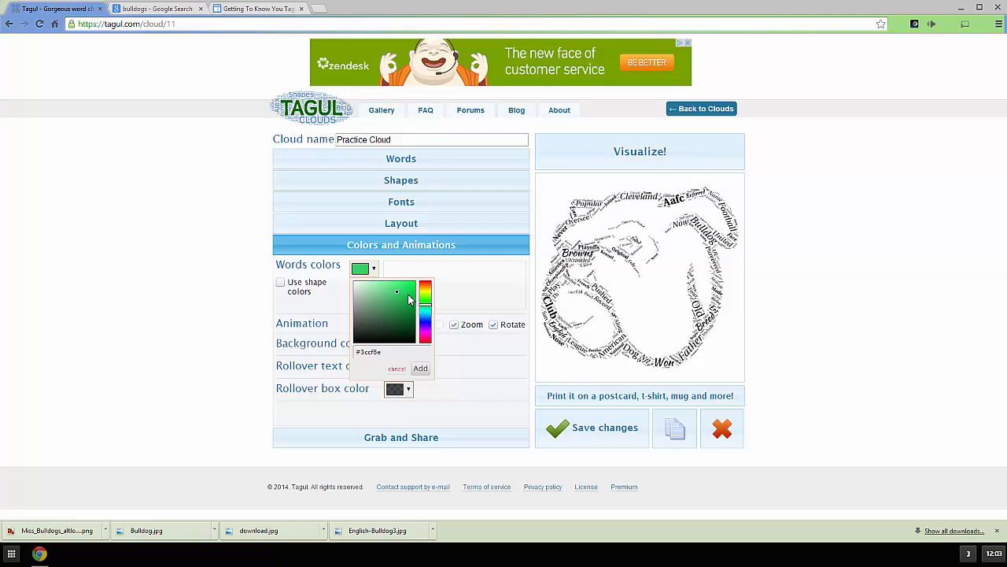
{"action": "left_click", "coordinate": [420, 367]}
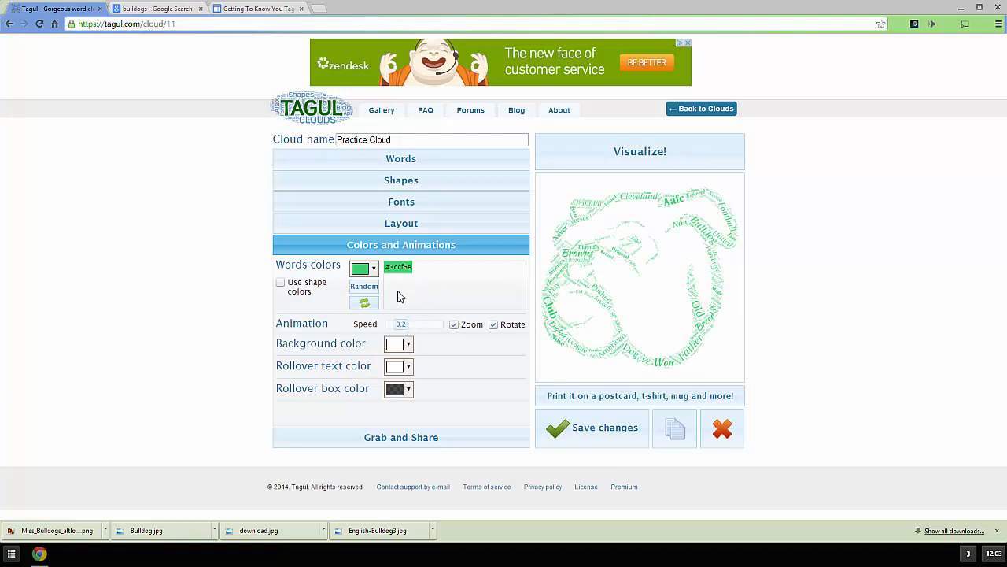
- Pick the deep blue #211ed2 as a second custom color and add it to the word colors
{"action": "left_click", "coordinate": [376, 272]}
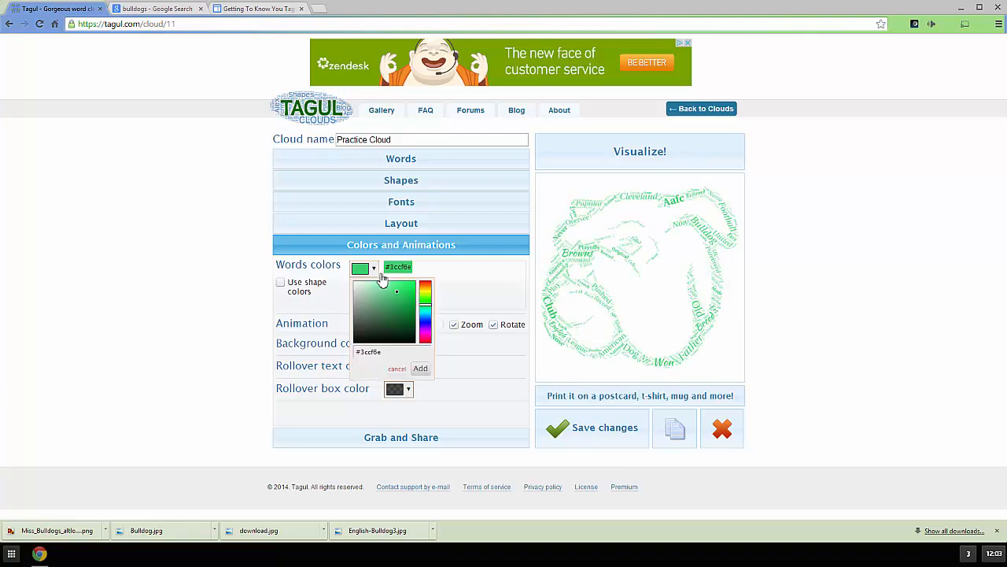
{"action": "left_click", "coordinate": [426, 322]}
{"action": "left_click", "coordinate": [426, 326]}
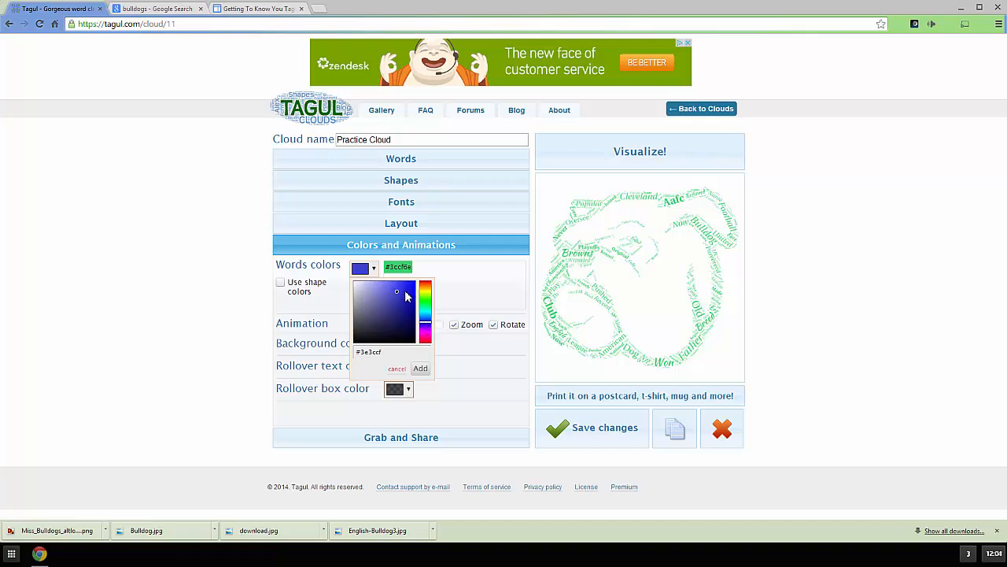
{"action": "left_click", "coordinate": [405, 291]}
{"action": "left_click", "coordinate": [420, 368]}
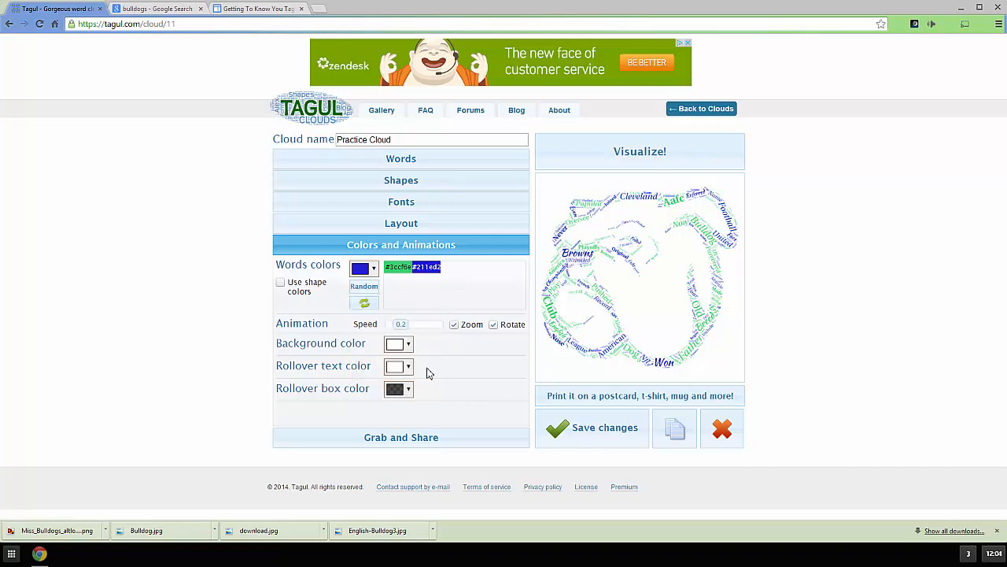